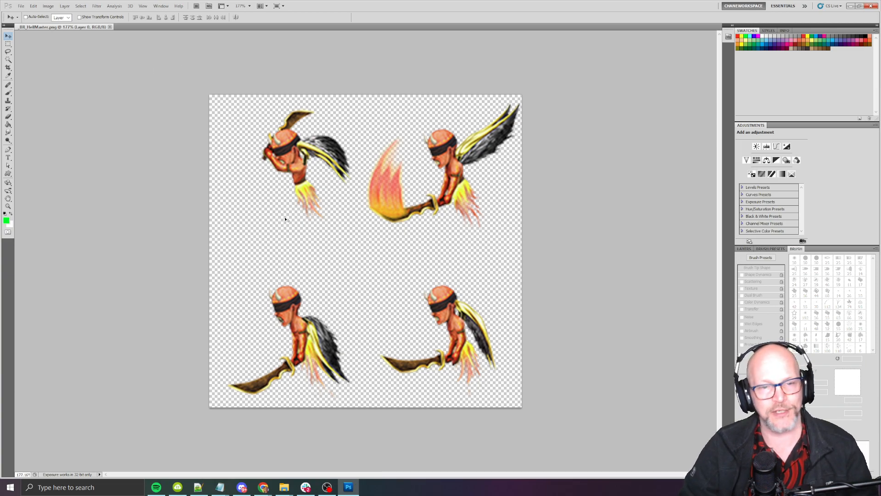
# Step: Close Photoshop, launch Google Chrome and open ezgif.com/sprite-cutter
pyautogui.hotkey('ctrl', 'q')
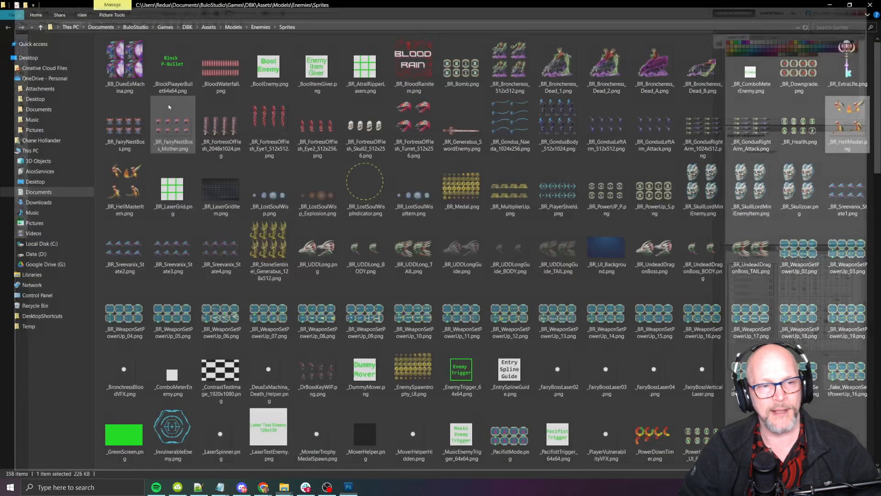
pyautogui.write('open chr')
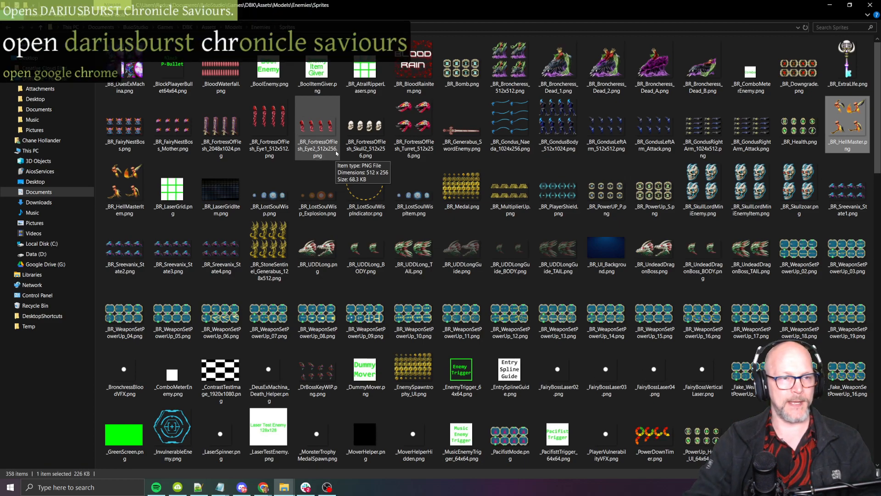
pyautogui.press('BackSpace')
pyautogui.press('BackSpace')
pyautogui.write('ch')
pyautogui.press('BackSpace')
pyautogui.press('BackSpace')
pyautogui.write('hrome')
pyautogui.press('Return')
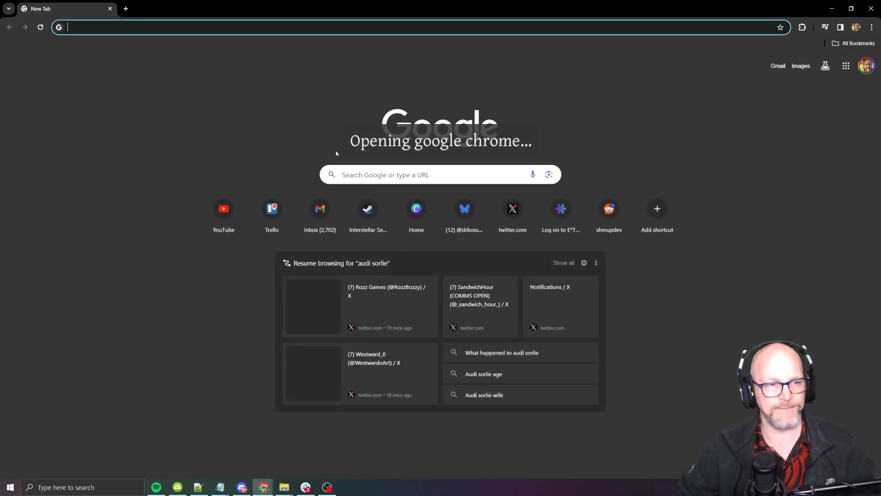
pyautogui.write('ezgif.com/sprite-cutter')
pyautogui.press('Return')
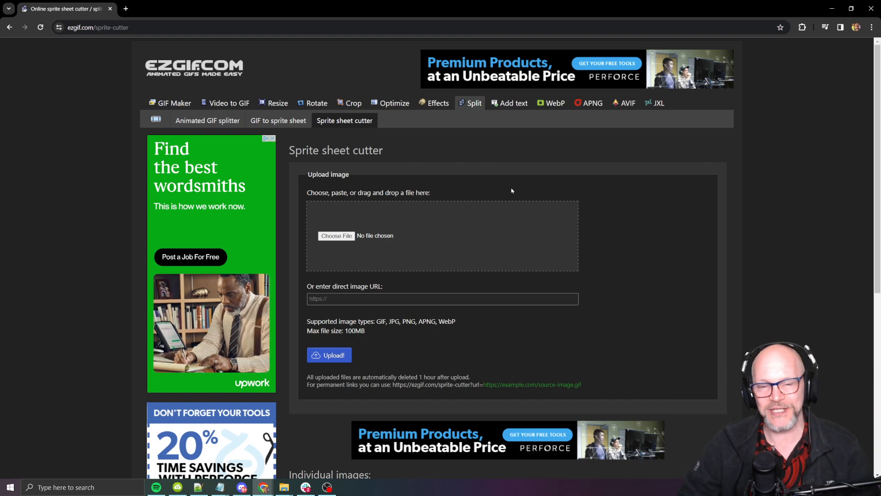
# Step: Upload _BR_HellMaster.png from the Sprites folder in File Explorer to the sprite sheet cutter
pyautogui.hotkey('alt', 'Tab')
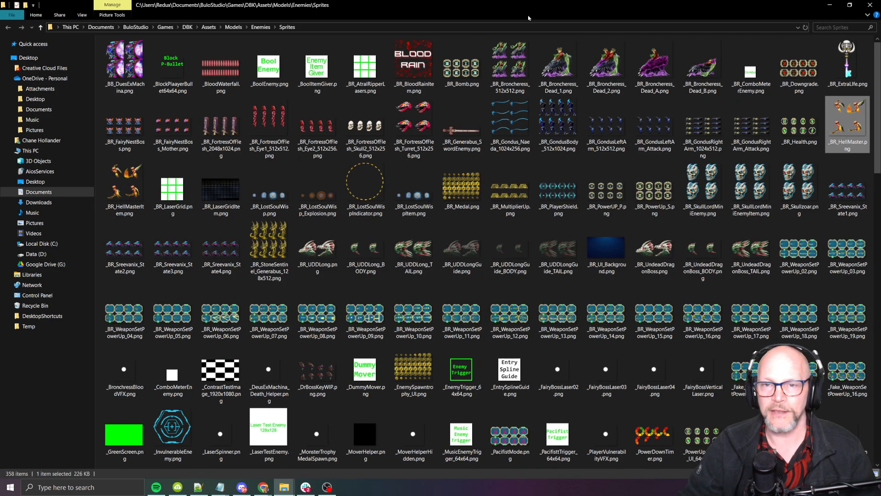
pyautogui.moveTo(533, 14); pyautogui.dragTo(740, 165)
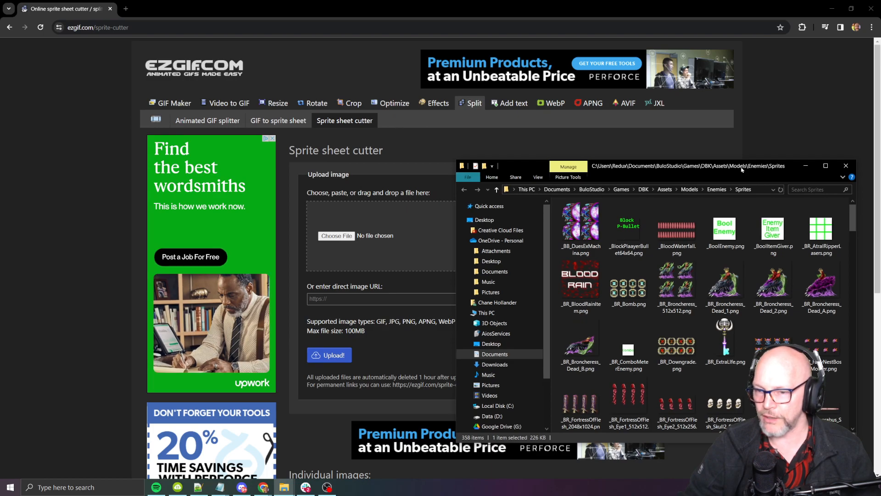
pyautogui.scroll(-10, 703, 316)
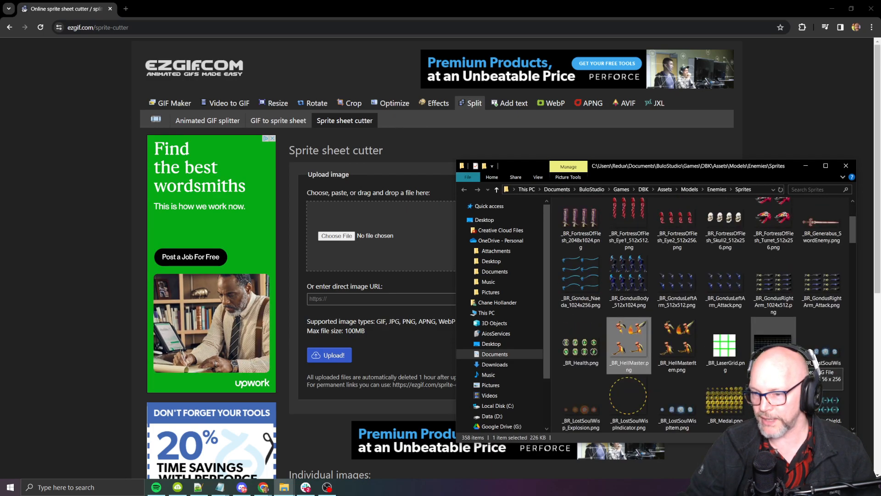
pyautogui.scroll(-15, 702, 317)
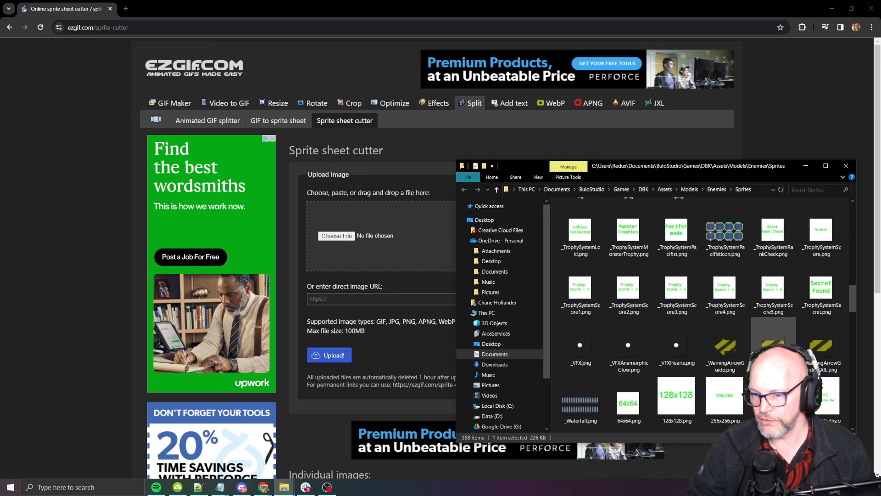
pyautogui.scroll(10, 702, 317)
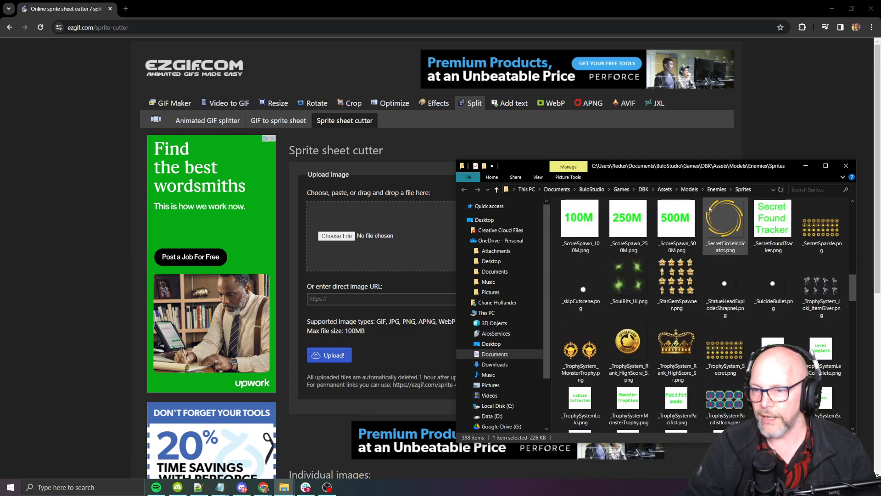
pyautogui.doubleClick(720, 172)
pyautogui.scroll(10, 549, 266)
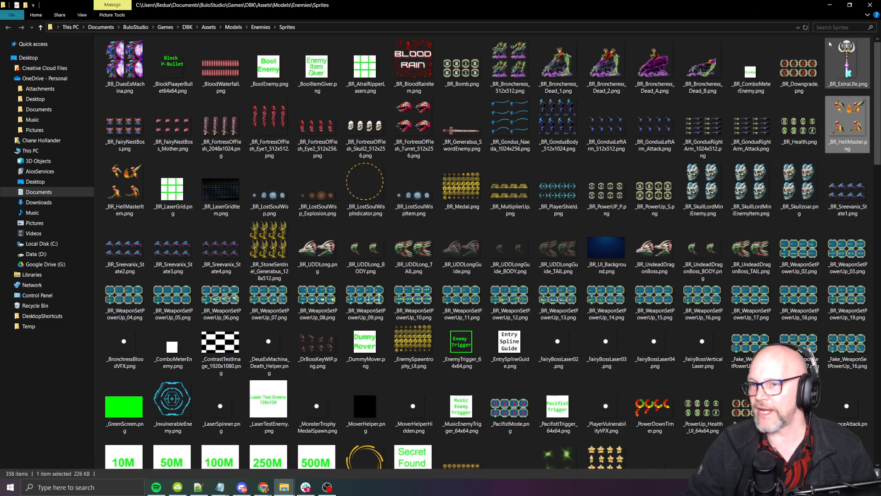
pyautogui.doubleClick(763, 6)
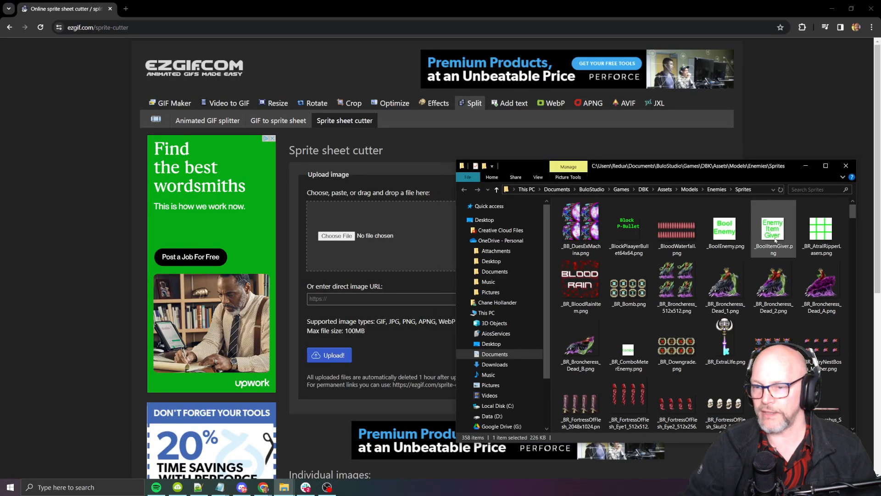
pyautogui.scroll(2, 728, 290)
pyautogui.moveTo(633, 287); pyautogui.dragTo(390, 238)
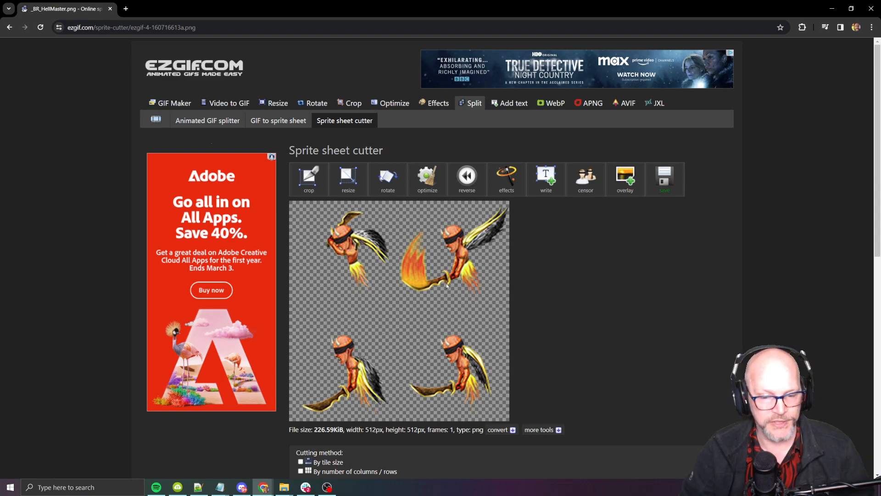
# Step: Set the cutting method to number of columns / rows, with 2 columns and 2 rows
pyautogui.scroll(-4, 488, 267)
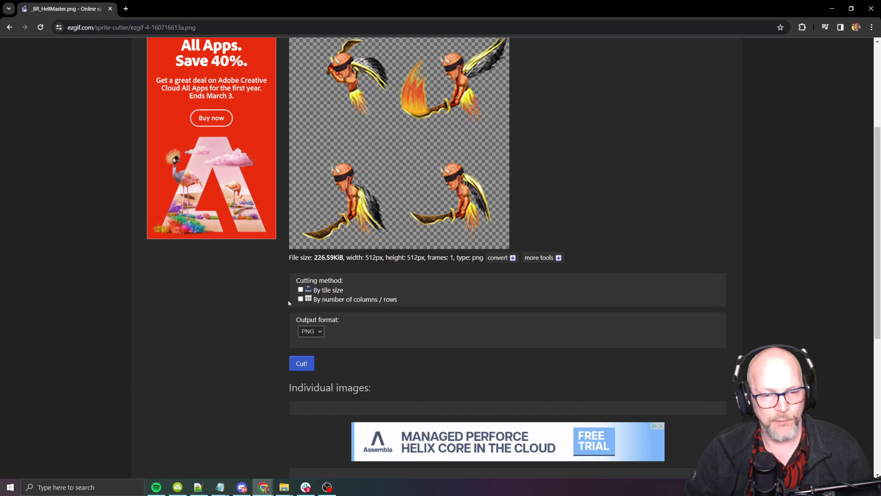
pyautogui.scroll(3, 312, 280)
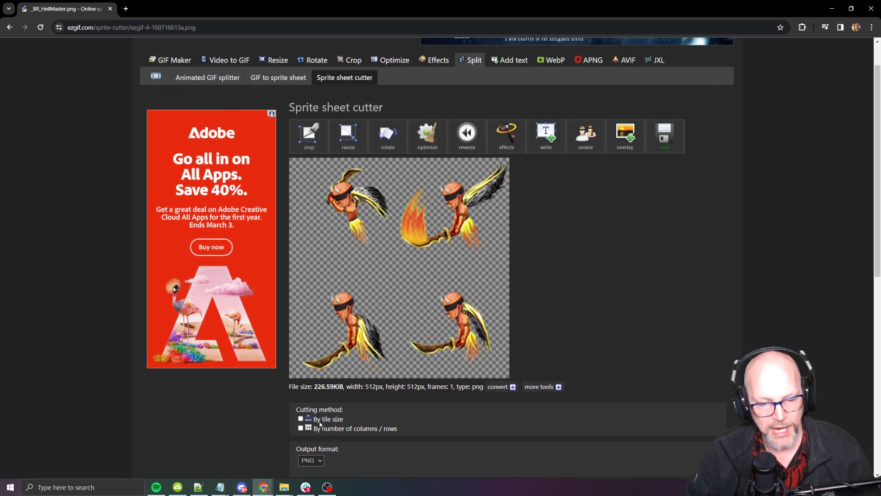
pyautogui.scroll(-1, 328, 387)
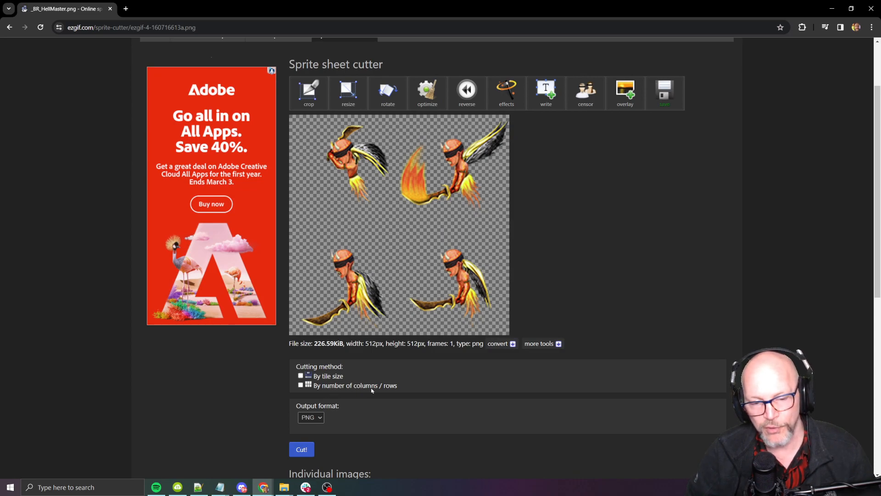
pyautogui.click(301, 385)
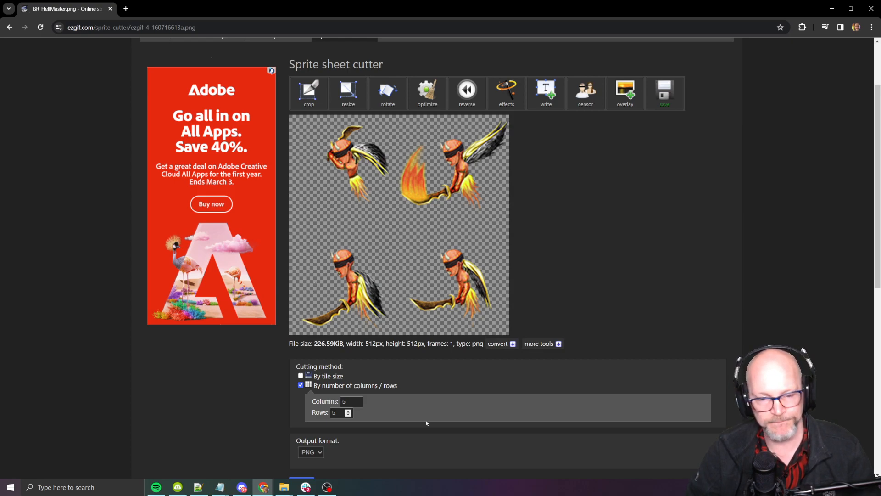
pyautogui.moveTo(349, 402); pyautogui.dragTo(299, 418)
pyautogui.write('22')
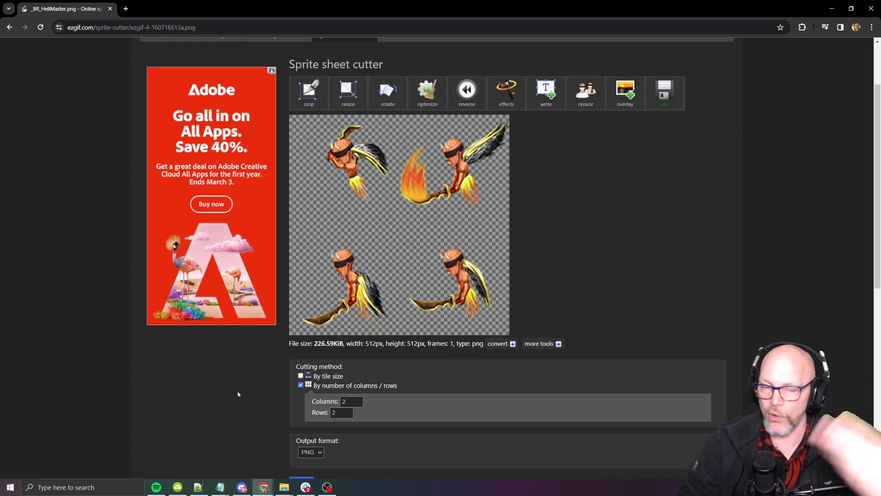
# Step: Cut the sprite sheet into individual PNG images and load them as frames for a GIF animation
pyautogui.scroll(-3, 185, 422)
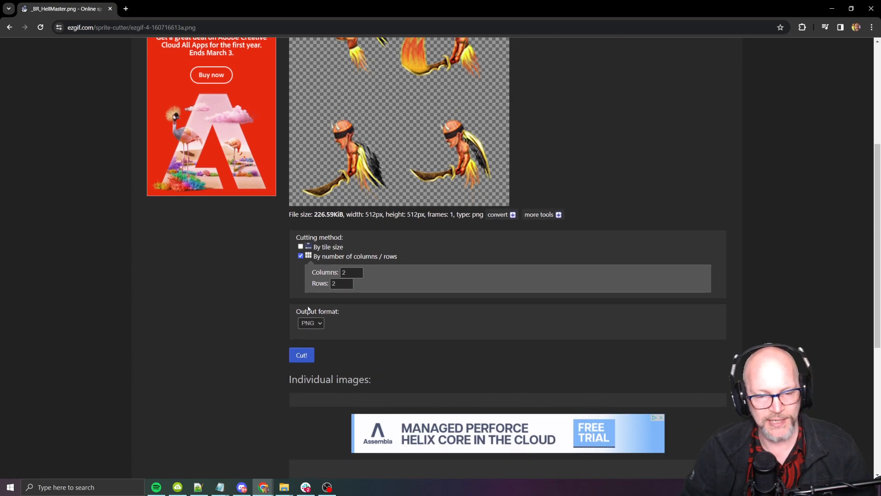
pyautogui.click(302, 355)
pyautogui.scroll(-6, 201, 344)
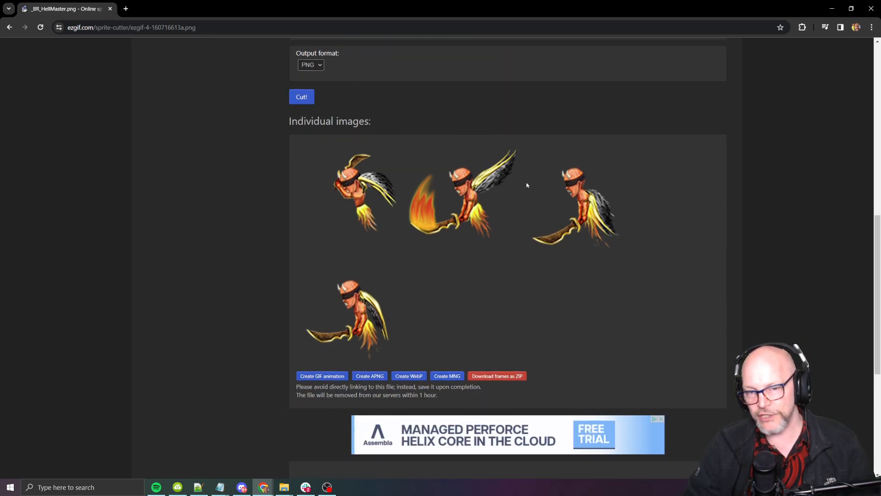
pyautogui.scroll(-1, 239, 361)
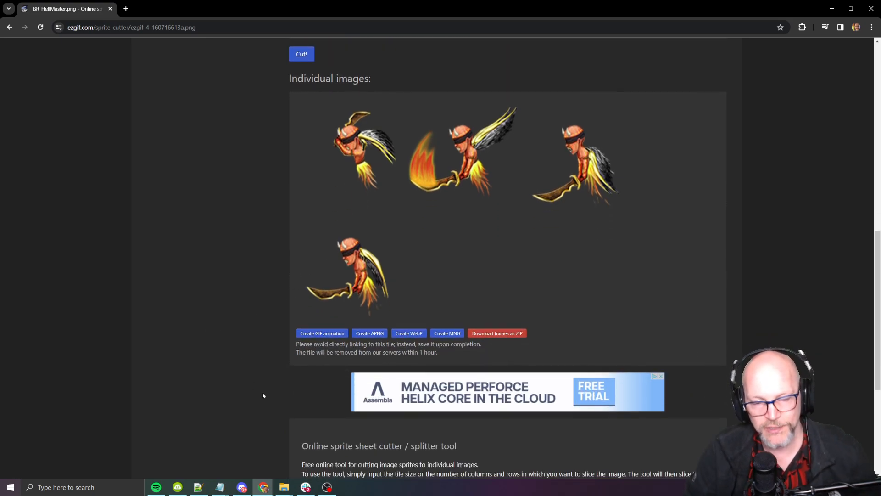
pyautogui.click(332, 334)
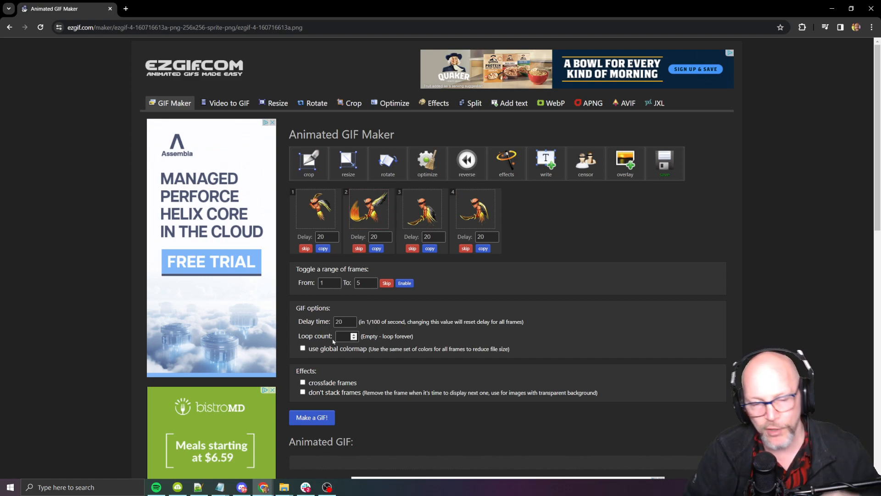
# Step: Enable the don't stack frames option and generate the animated GIF
pyautogui.click(303, 392)
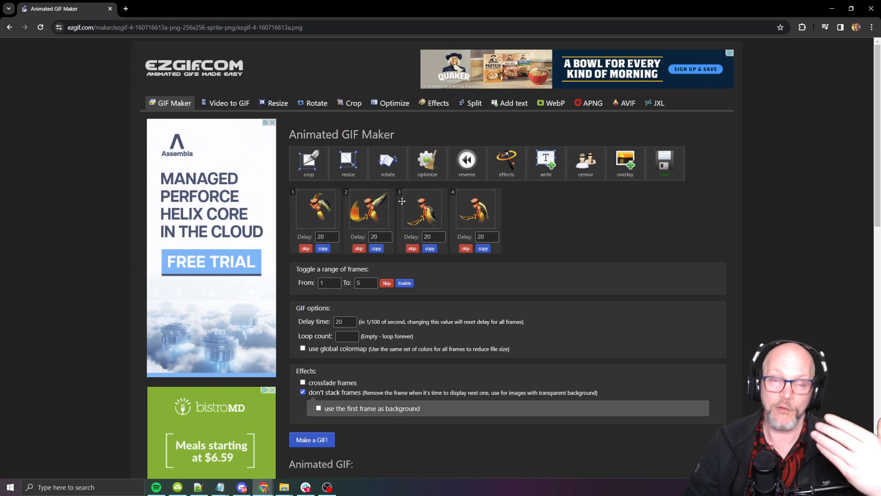
pyautogui.scroll(-1, 430, 248)
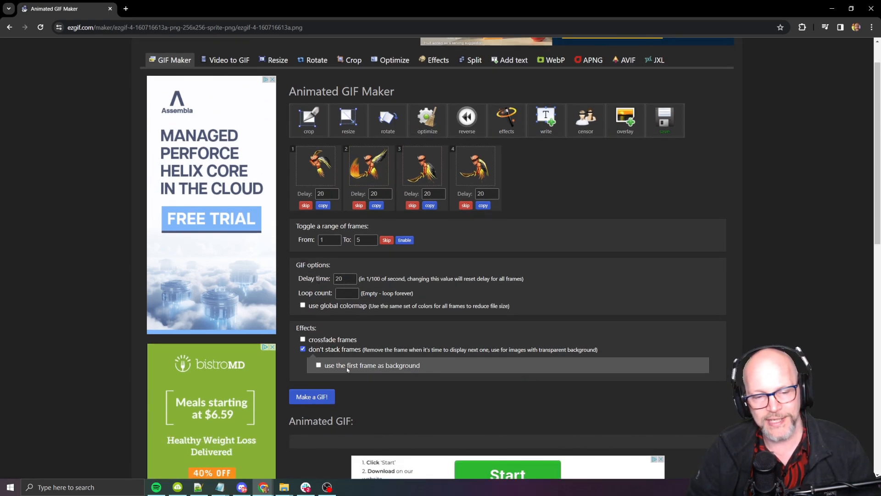
pyautogui.scroll(-1, 330, 363)
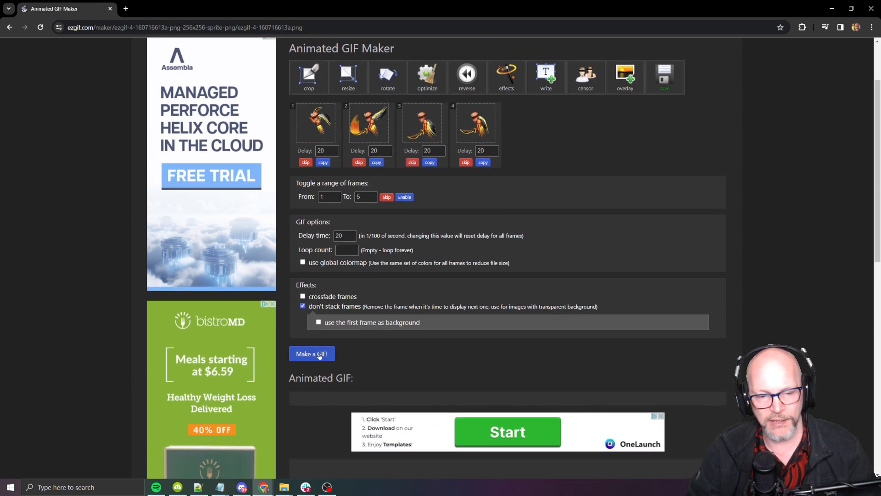
pyautogui.click(320, 355)
pyautogui.scroll(-3, 552, 266)
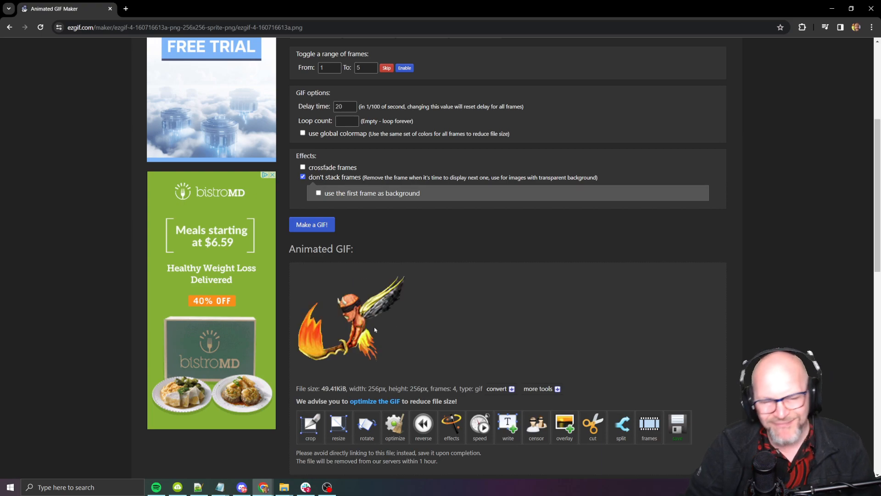
# Step: Try delay times of 30, 10 and 2 hundredths of a second for the GIF frames
pyautogui.click(343, 106)
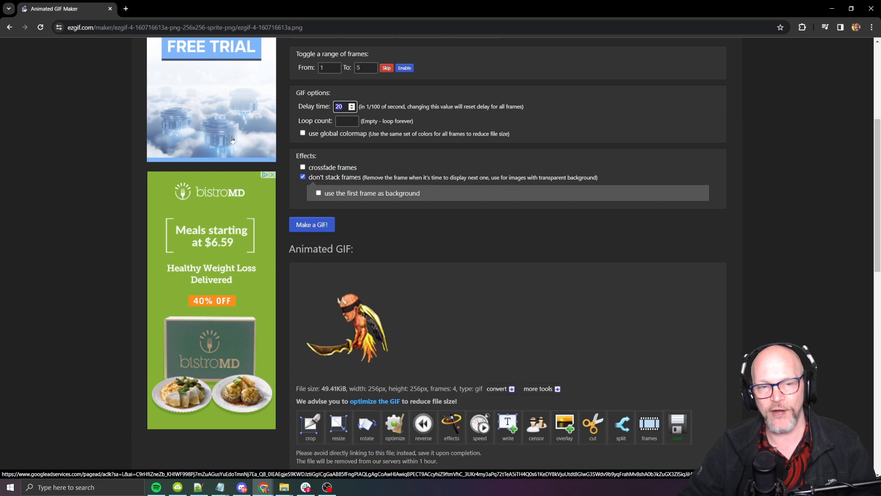
pyautogui.write('30')
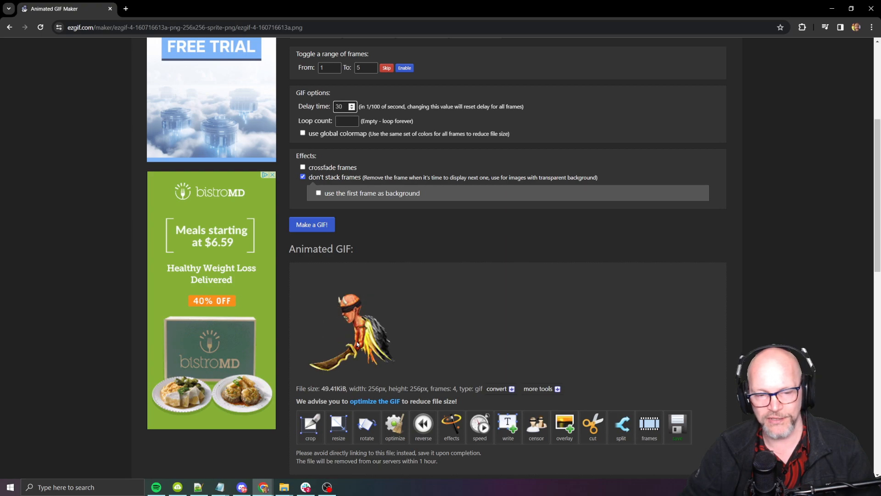
pyautogui.press('BackSpace')
pyautogui.press('BackSpace')
pyautogui.write('10')
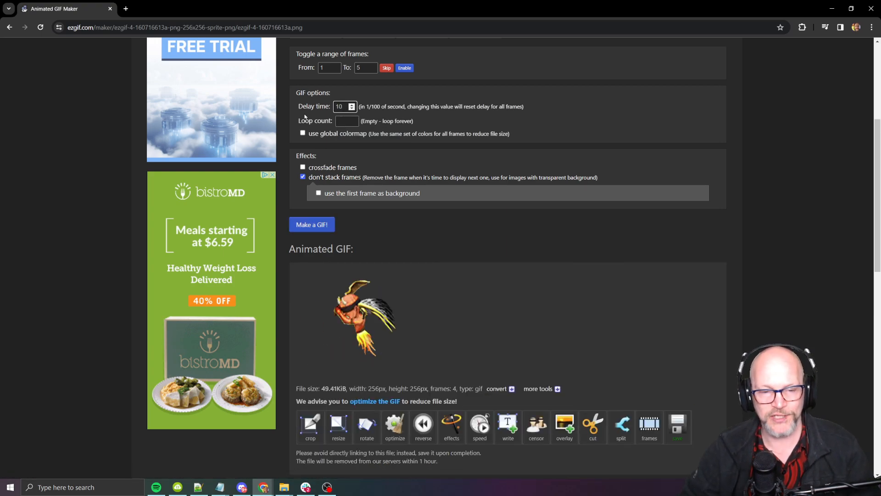
pyautogui.doubleClick(339, 107)
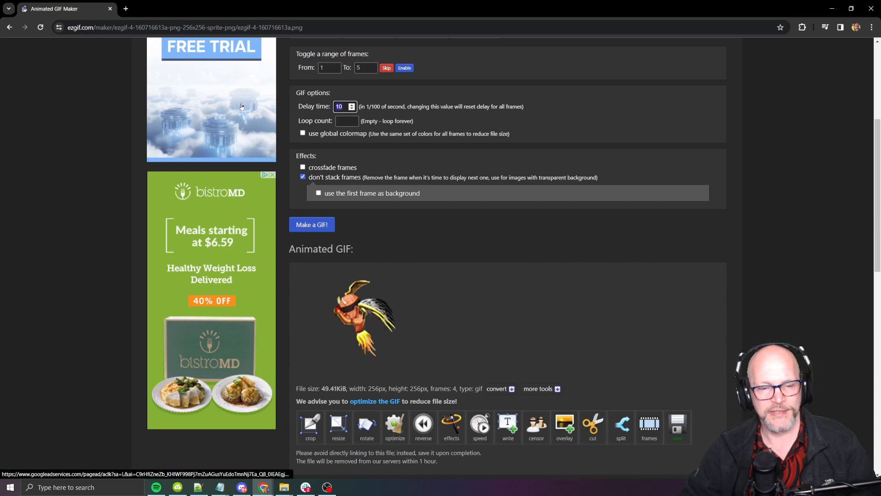
pyautogui.write('2')
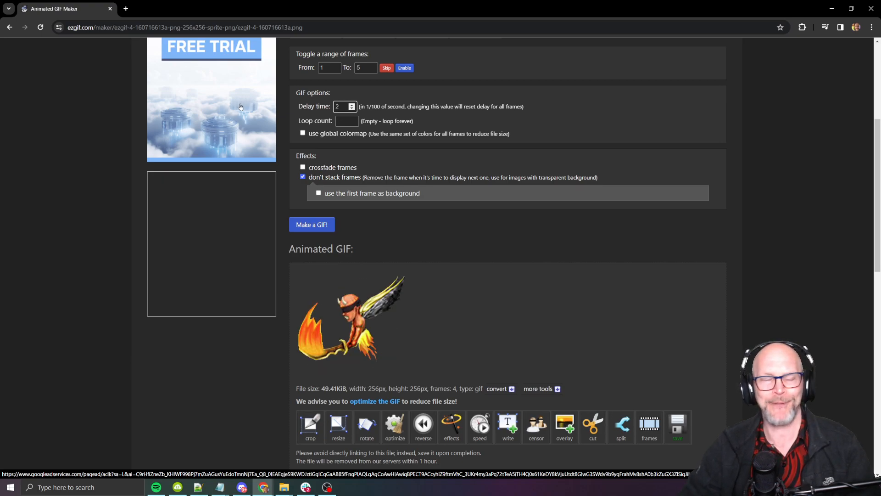
# Step: Set the GIF's delay time to 15 hundredths of a second
pyautogui.press('BackSpace')
pyautogui.write('15')
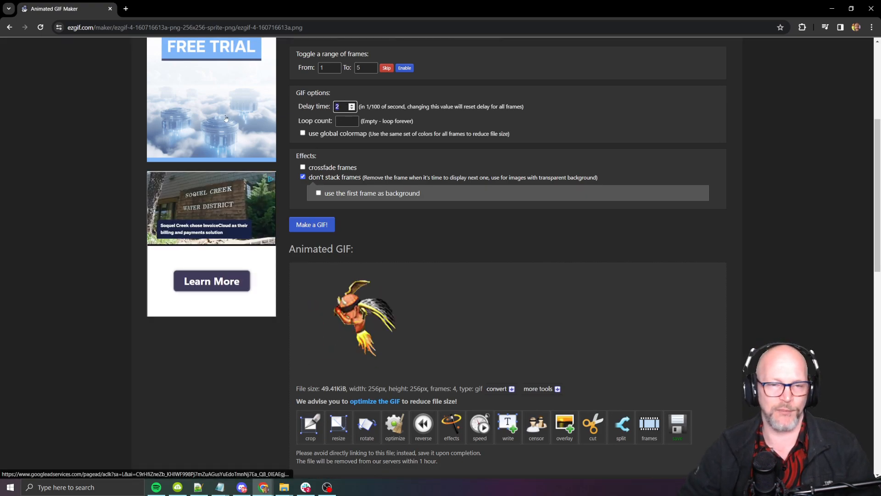
pyautogui.press('Return')
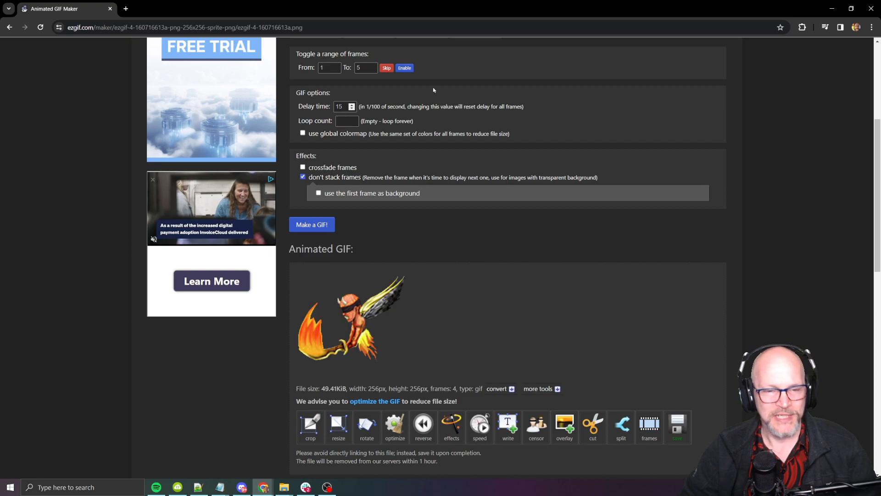
# Step: Save the generated animated GIF in the Downloads folder as ezgif-4-46643b2d8c.gif
pyautogui.scroll(-2, 421, 265)
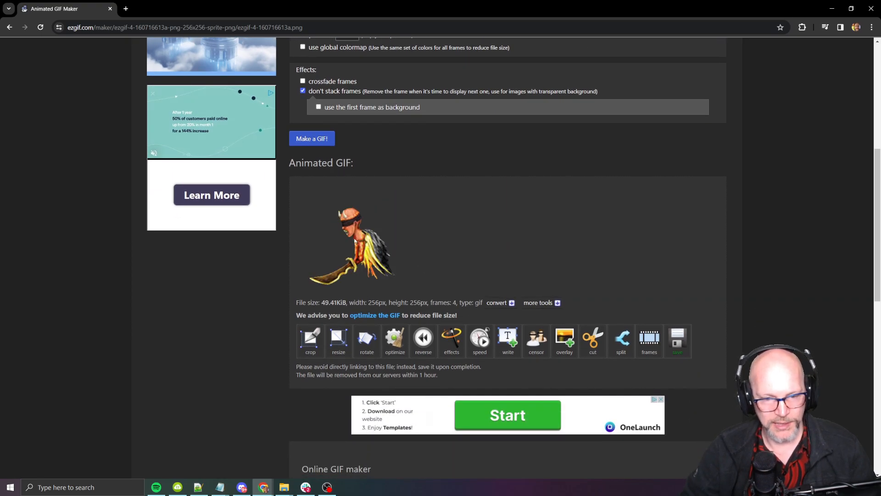
pyautogui.rightClick(353, 243)
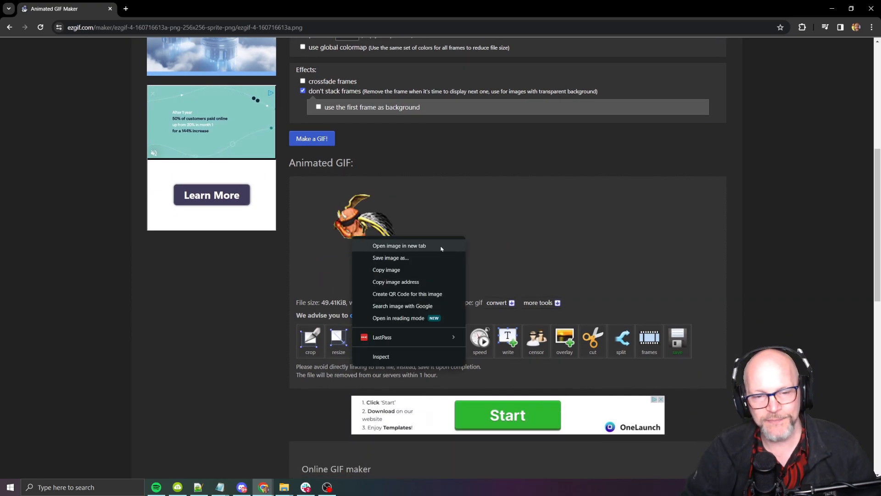
pyautogui.click(390, 257)
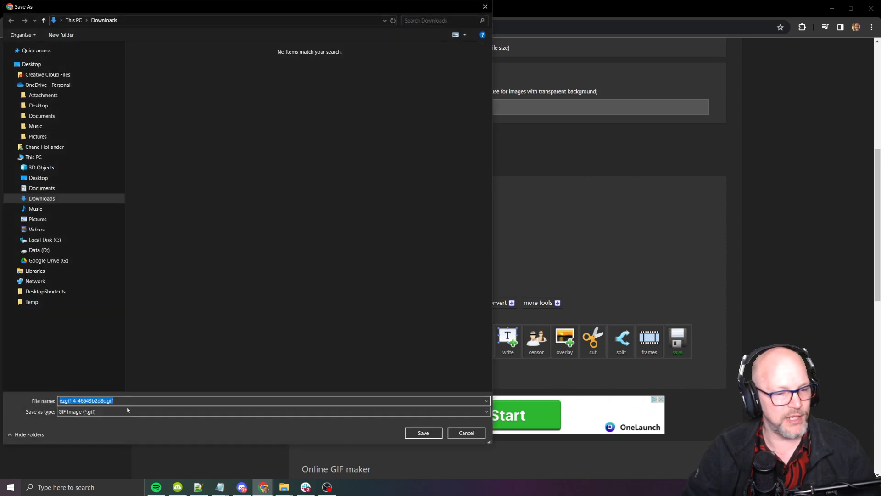
pyautogui.press('Left')
pyautogui.press('Left')
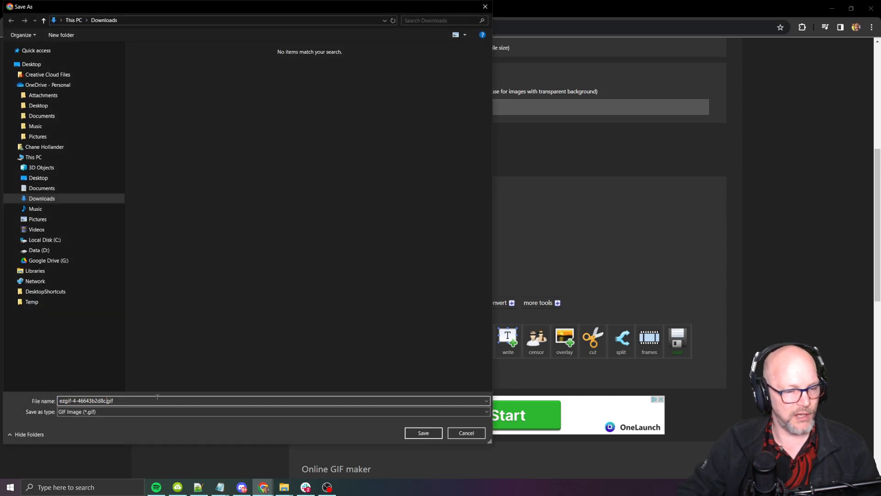
pyautogui.hotkey('ctrl', 'shift', 'Left')
pyautogui.hotkey('ctrl', 'shift', 'Left')
pyautogui.hotkey('ctrl', 'shift', 'Left')
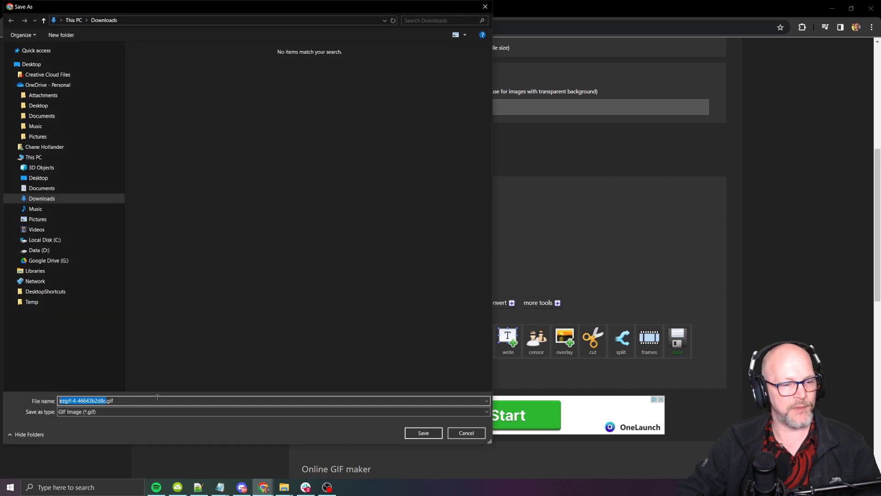
pyautogui.press('Return')
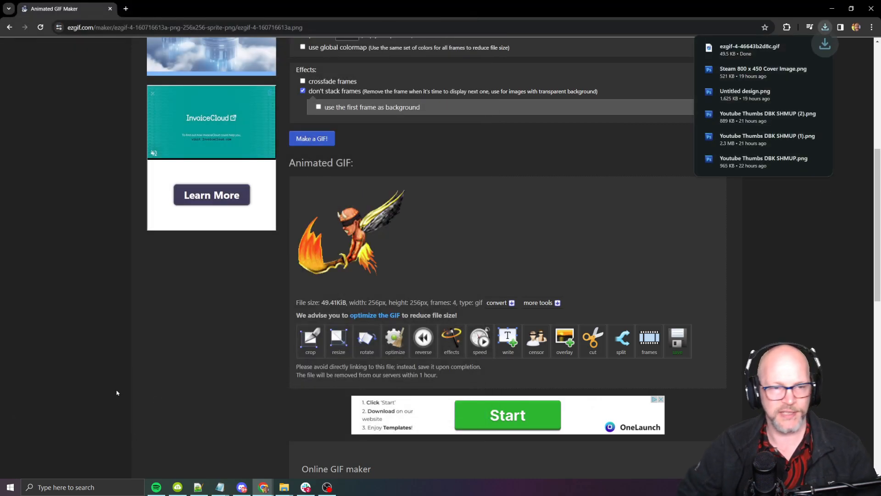
# Step: Open the Downloads folder in File Explorer with the launcher command "open down"
pyautogui.press('capslock')
pyautogui.write('open p d')
pyautogui.press('BackSpace')
pyautogui.press('BackSpace')
pyautogui.write('d')
pyautogui.press('BackSpace')
pyautogui.press('BackSpace')
pyautogui.write('down')
pyautogui.press('Return')
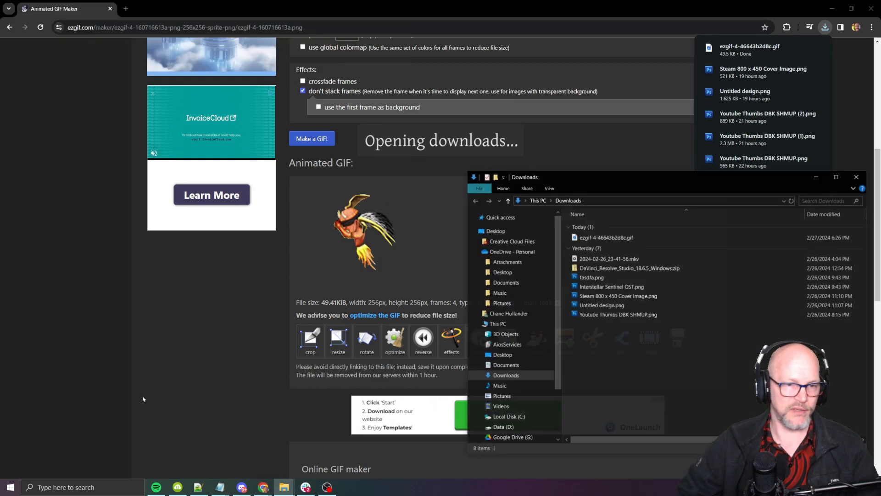
# Step: View ezgif-4-46643b2d8c.gif from the Downloads folder in the image viewer and in a browser tab, closing both views
pyautogui.doubleClick(606, 237)
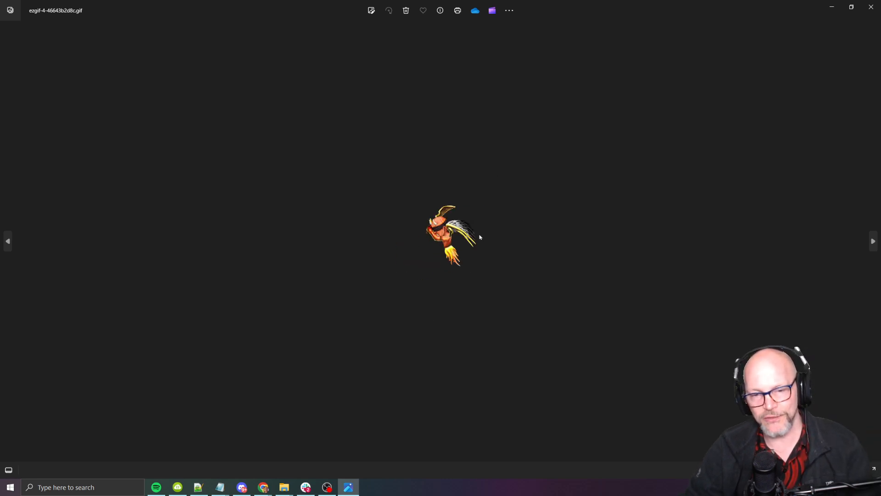
pyautogui.press('Escape')
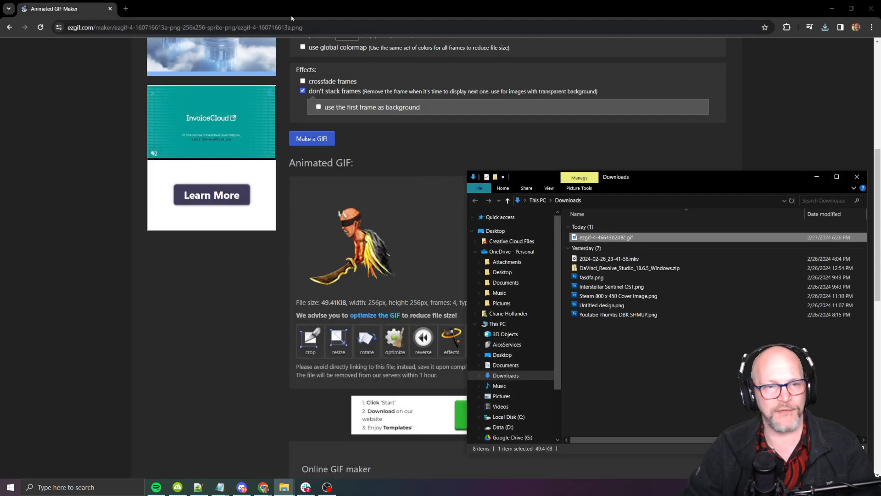
pyautogui.click(125, 8)
pyautogui.hotkey('alt', 'Tab')
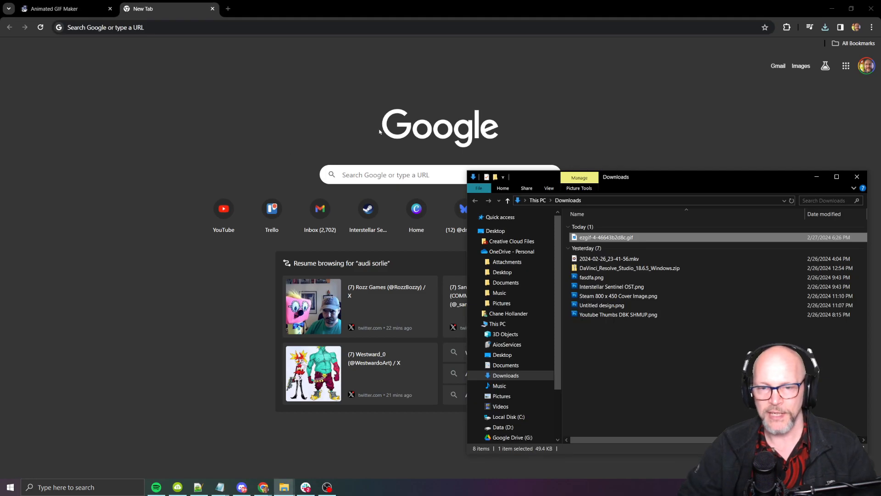
pyautogui.moveTo(631, 238); pyautogui.dragTo(61, 76)
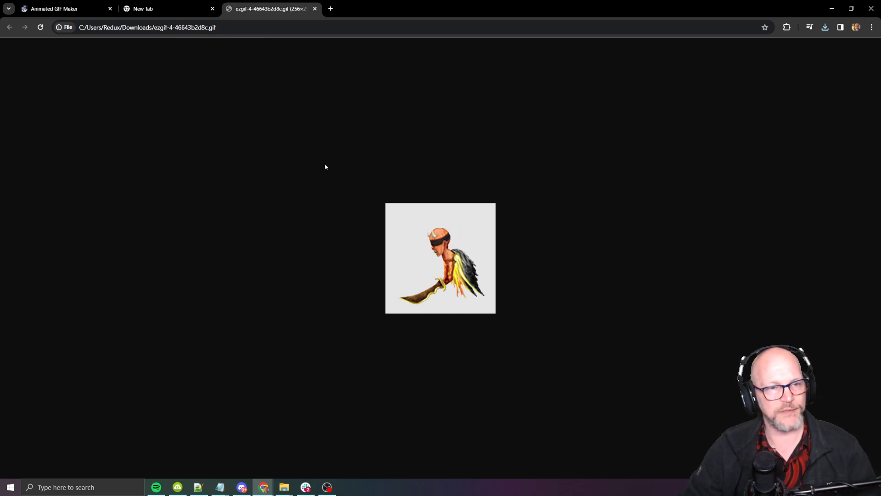
pyautogui.hotkey('ctrl', 'w')
# Step: Switch to Discord and post ezgif-4-46643b2d8c.gif from the Downloads folder in the general_chat channel
pyautogui.hotkey('alt', 'Tab')
pyautogui.hotkey('alt', 'Tab')
pyautogui.hotkey('alt', 'Tab')
pyautogui.hotkey('alt', 'Tab')
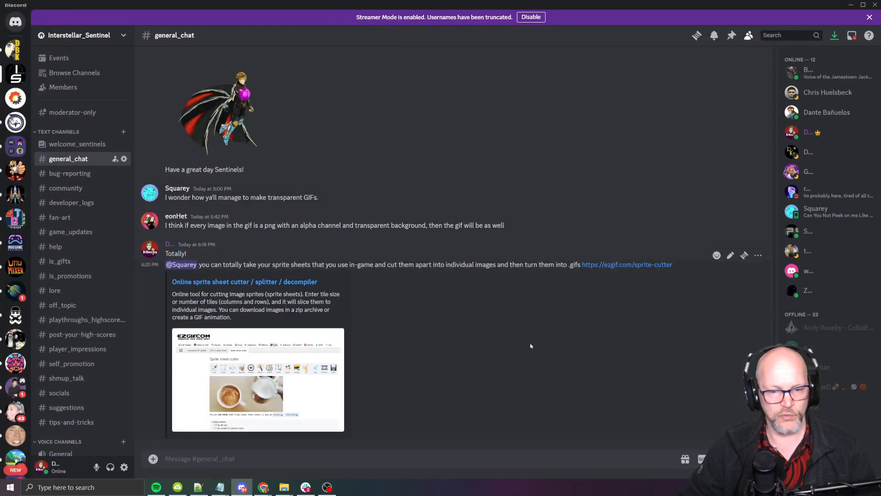
pyautogui.hotkey('alt', 'Tab')
pyautogui.hotkey('alt', 'Tab')
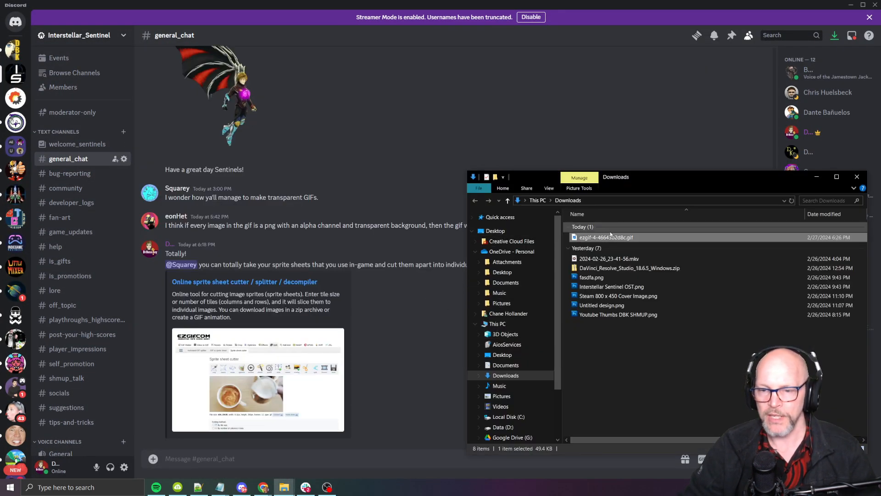
pyautogui.press('F2')
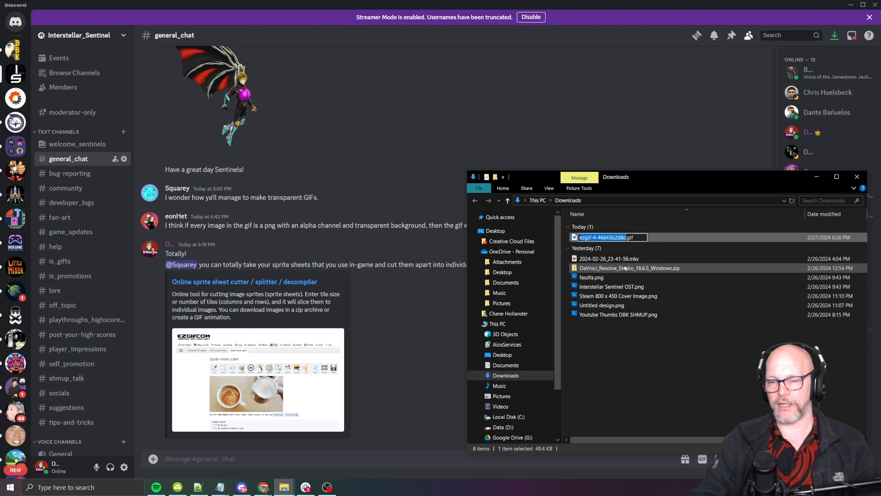
pyautogui.press('Escape')
pyautogui.moveTo(610, 237); pyautogui.dragTo(437, 396)
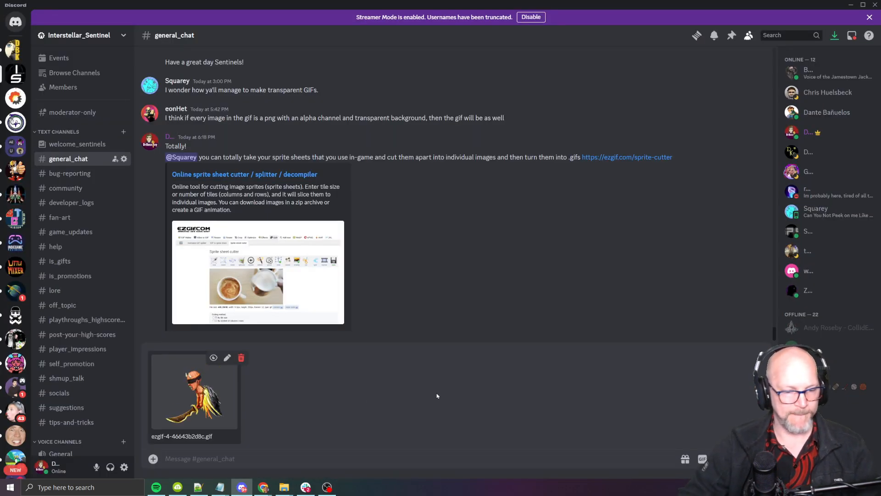
pyautogui.press('Return')
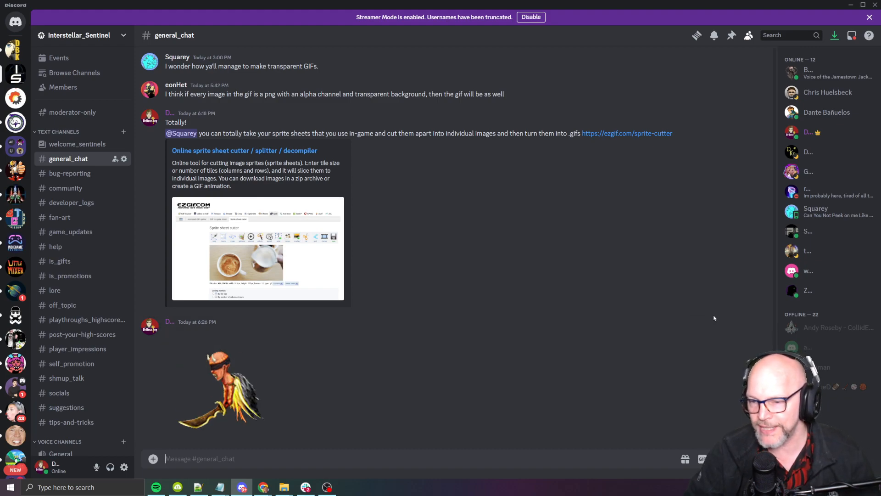
# Step: Look through the emoji reactions for the posted GIF and the favorite GIFs, closing both pickers
pyautogui.click(717, 316)
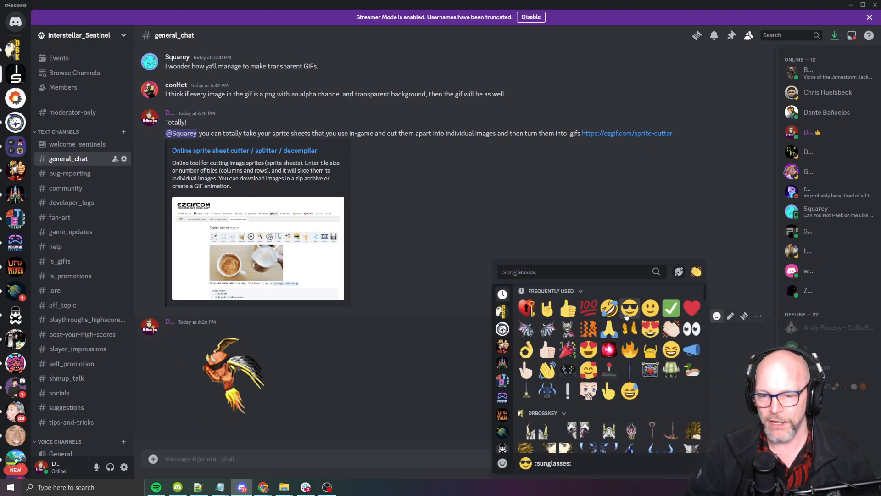
pyautogui.click(433, 351)
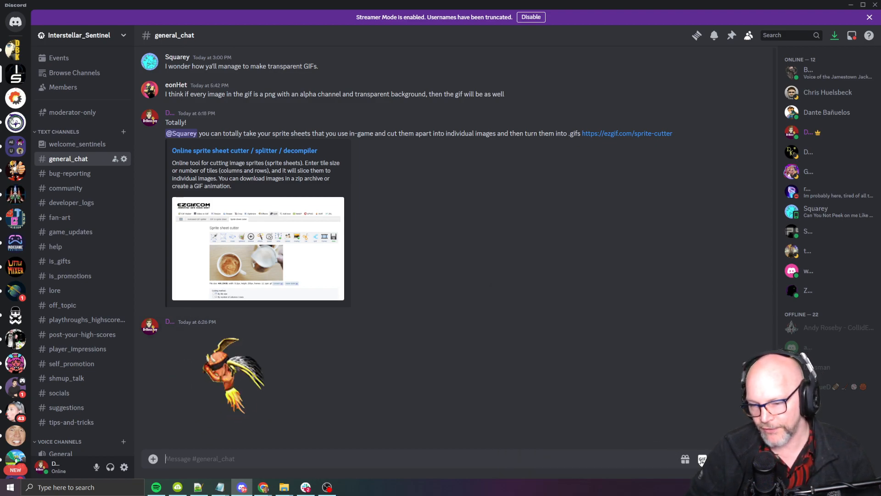
pyautogui.click(702, 460)
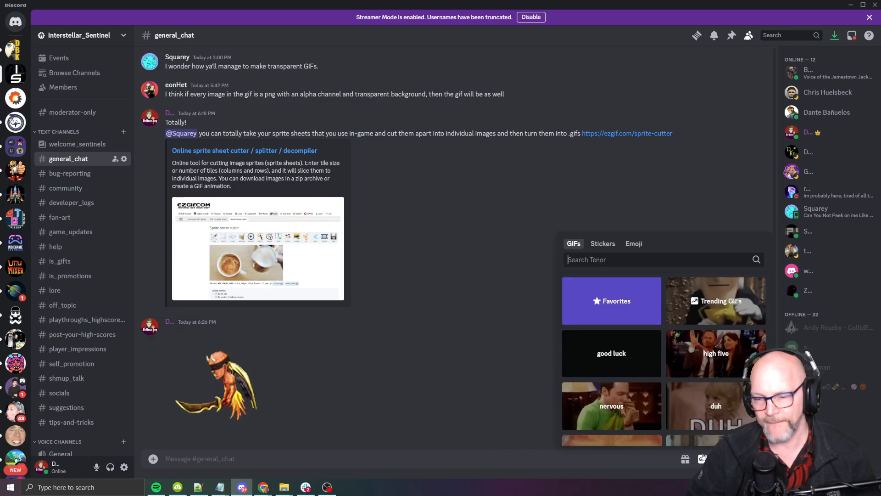
pyautogui.click(607, 311)
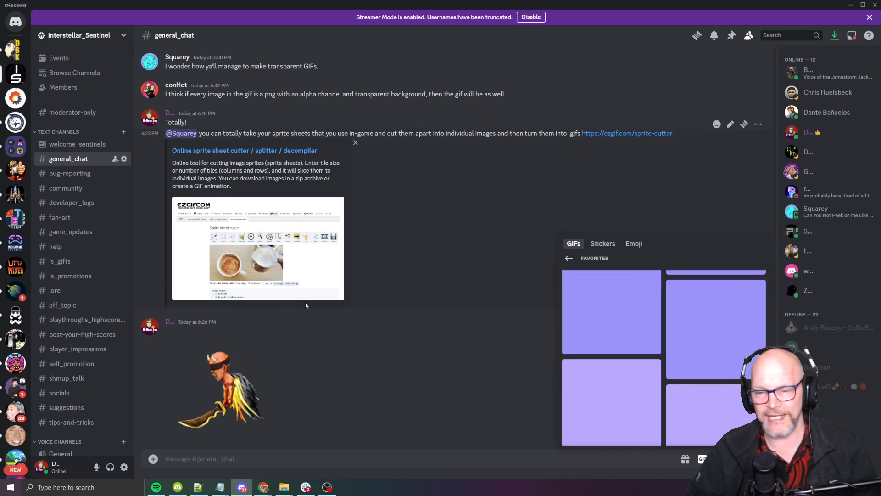
pyautogui.moveTo(255, 366)
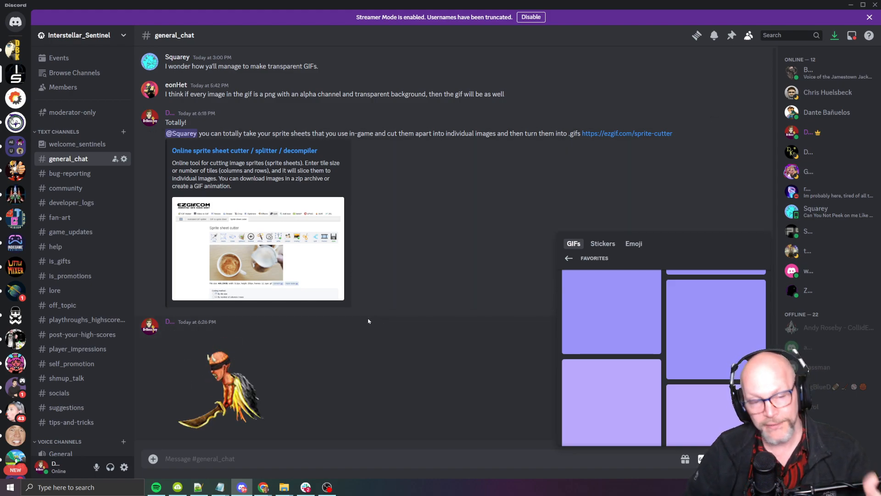
pyautogui.press('Escape')
# Step: Switch back to the Animated GIF Maker page in Chrome, closing the empty new tab
pyautogui.hotkey('alt', 'Tab')
pyautogui.hotkey('alt', 'Tab')
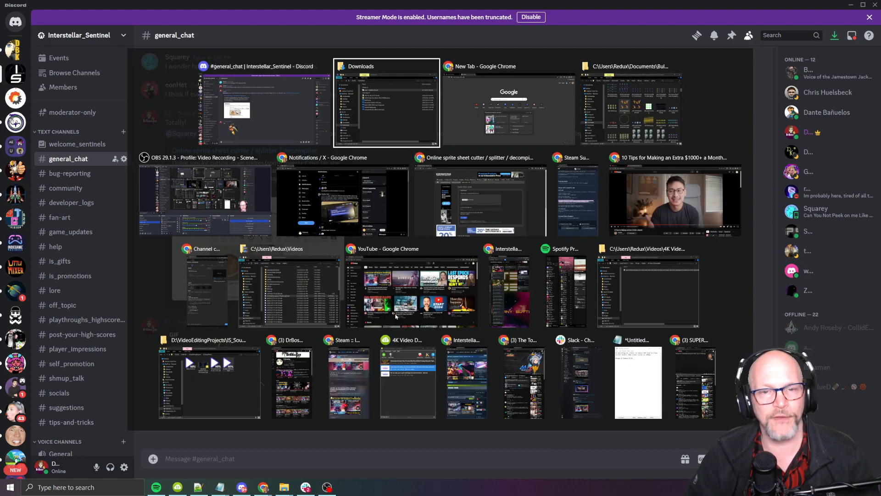
pyautogui.hotkey('ctrl', 'w')
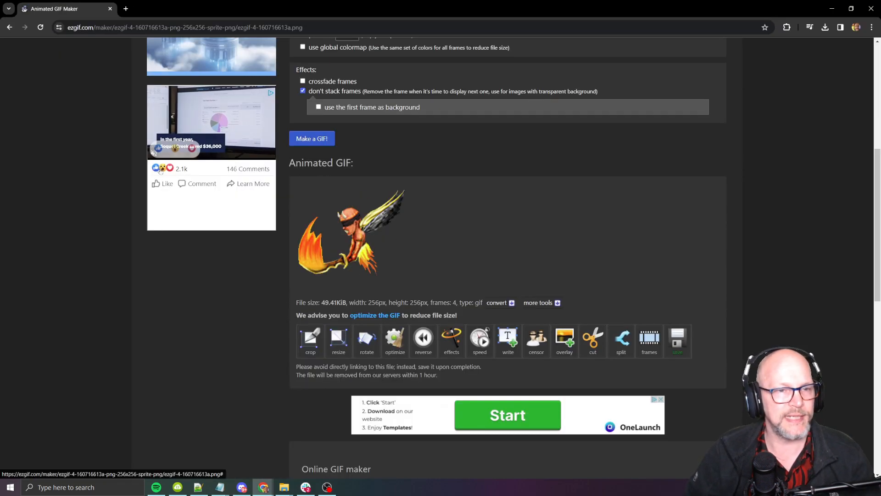
# Step: Open the generated GIF in ezgif's GIF optimizer
pyautogui.scroll(-2, 557, 344)
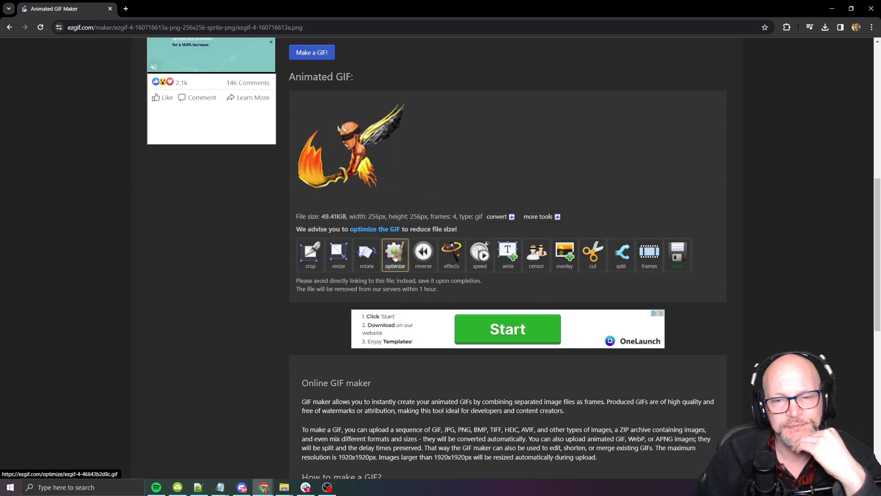
pyautogui.click(394, 257)
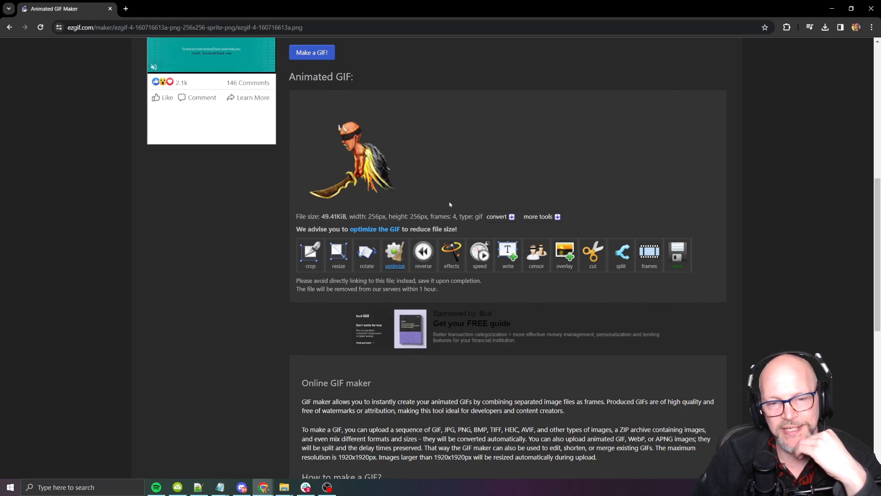
pyautogui.scroll(-9, 247, 292)
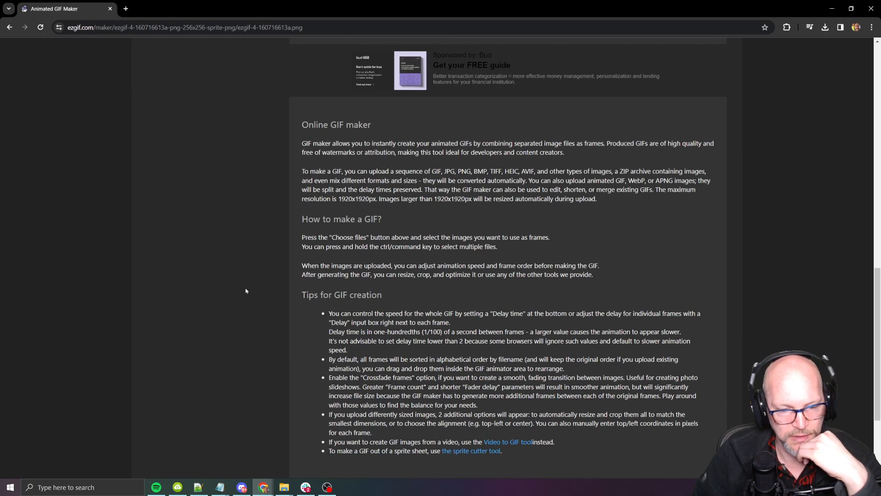
pyautogui.scroll(11, 249, 295)
pyautogui.scroll(-2, 276, 290)
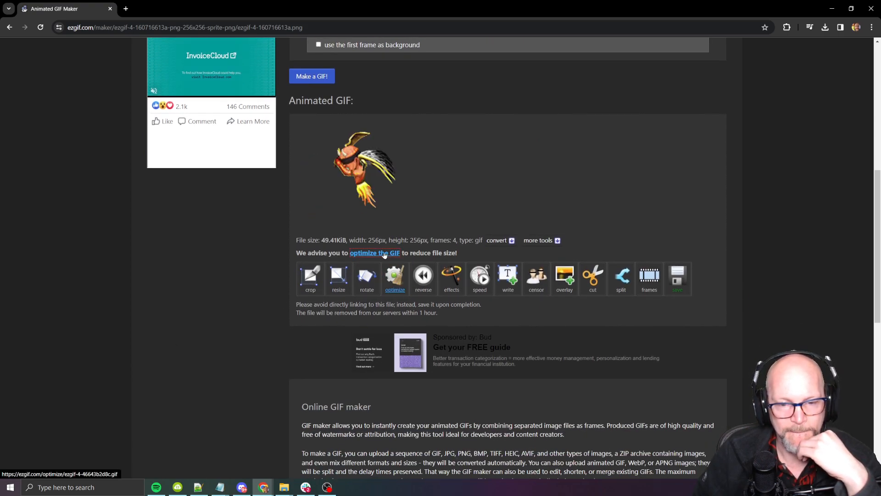
pyautogui.moveTo(314, 253); pyautogui.dragTo(445, 253)
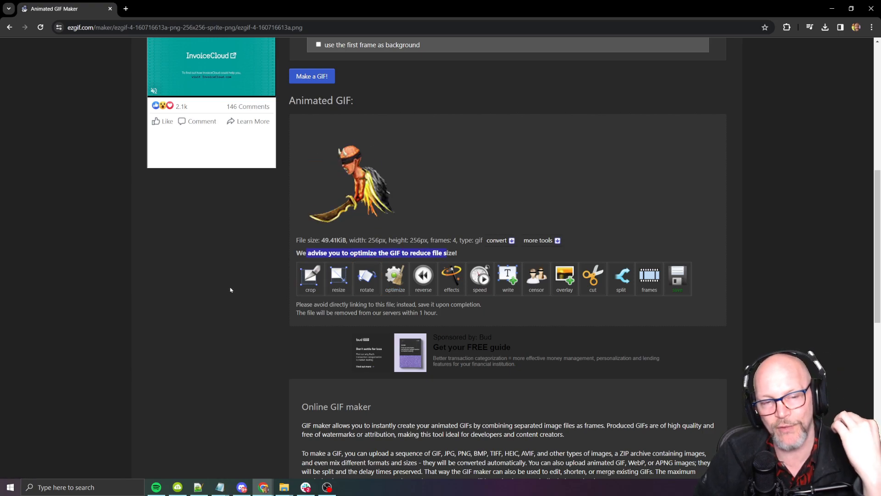
pyautogui.click(231, 293)
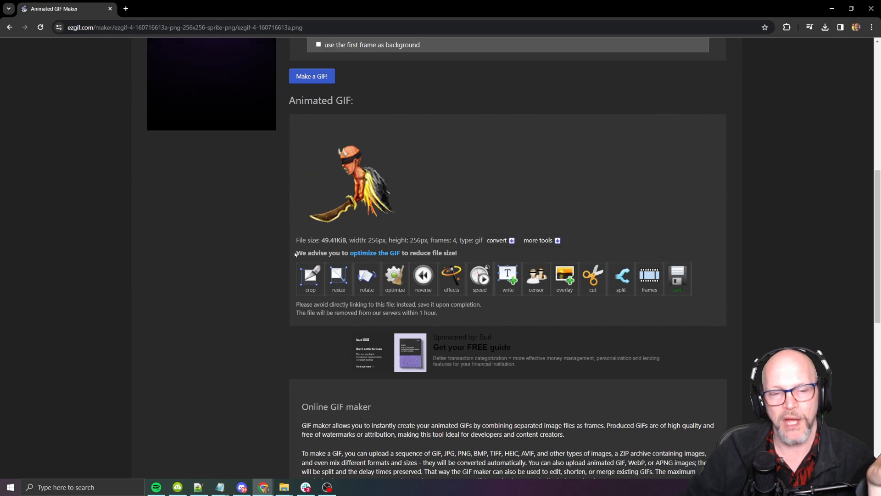
pyautogui.click(387, 253)
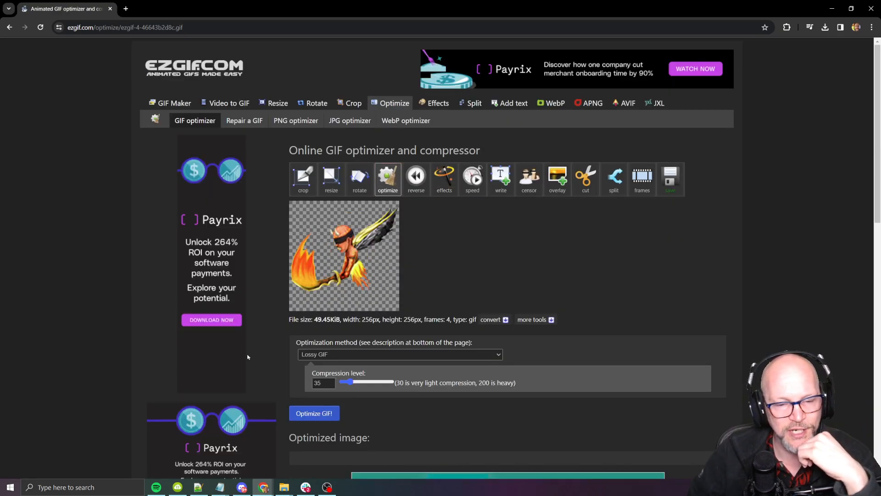
# Step: Optimize the GIF with the Lossy GIF method at compression level 155
pyautogui.scroll(-2, 294, 278)
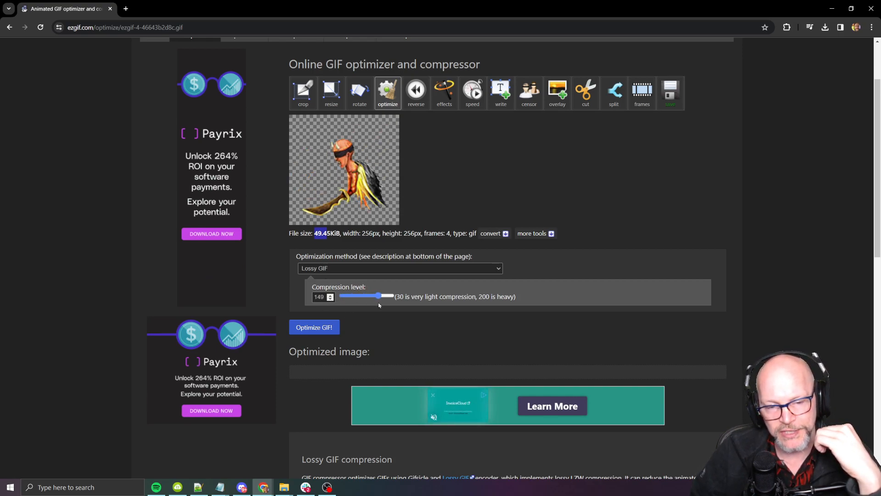
pyautogui.moveTo(379, 304); pyautogui.dragTo(380, 306)
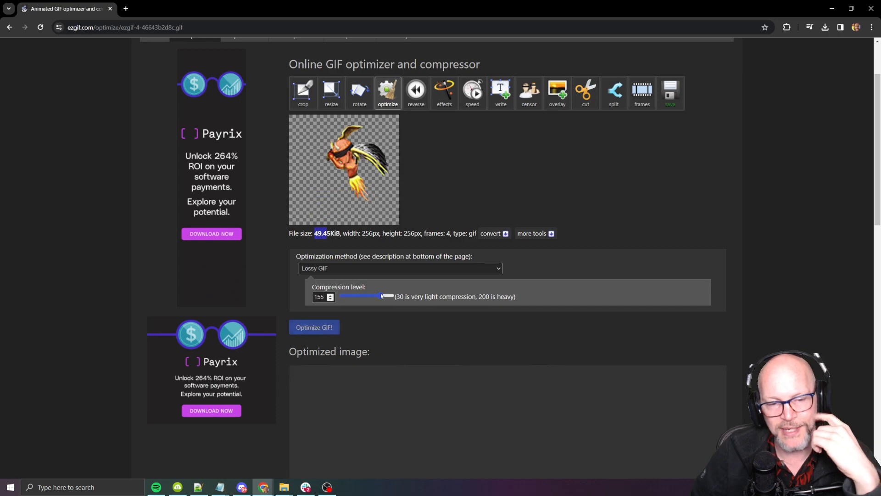
pyautogui.click(314, 327)
pyautogui.scroll(-5, 528, 264)
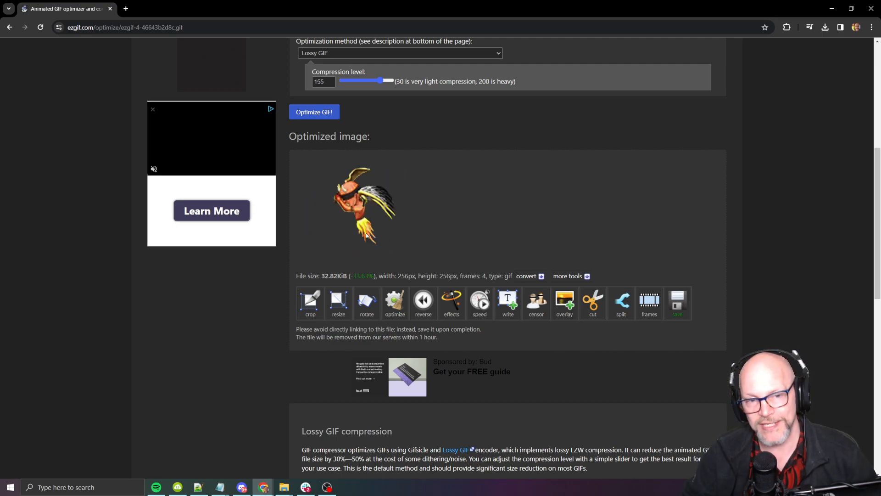
pyautogui.scroll(-2, 393, 221)
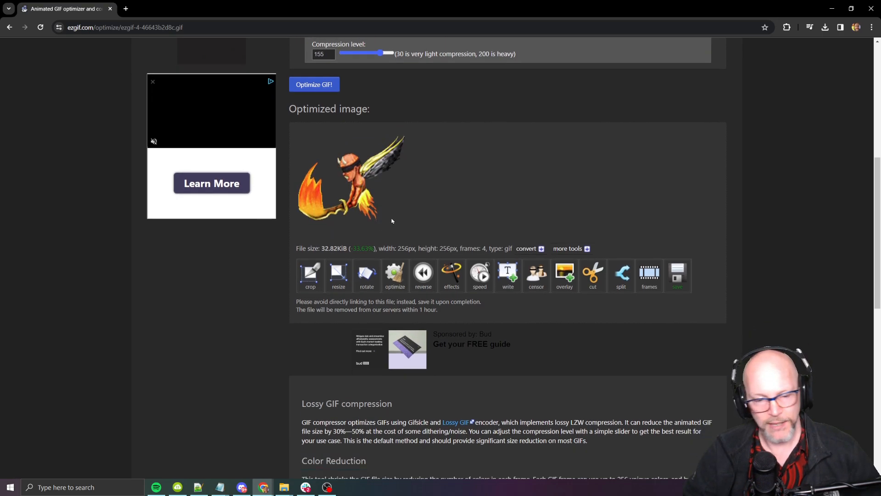